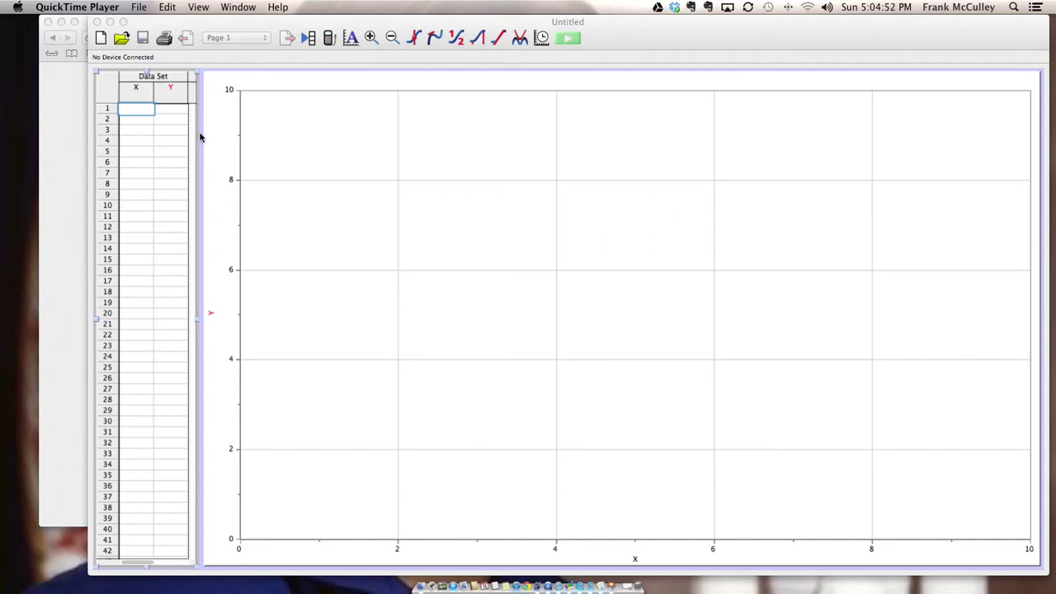
Name the X column 'time worked' with short name 't' and units 'hr'
double_click(137, 92)
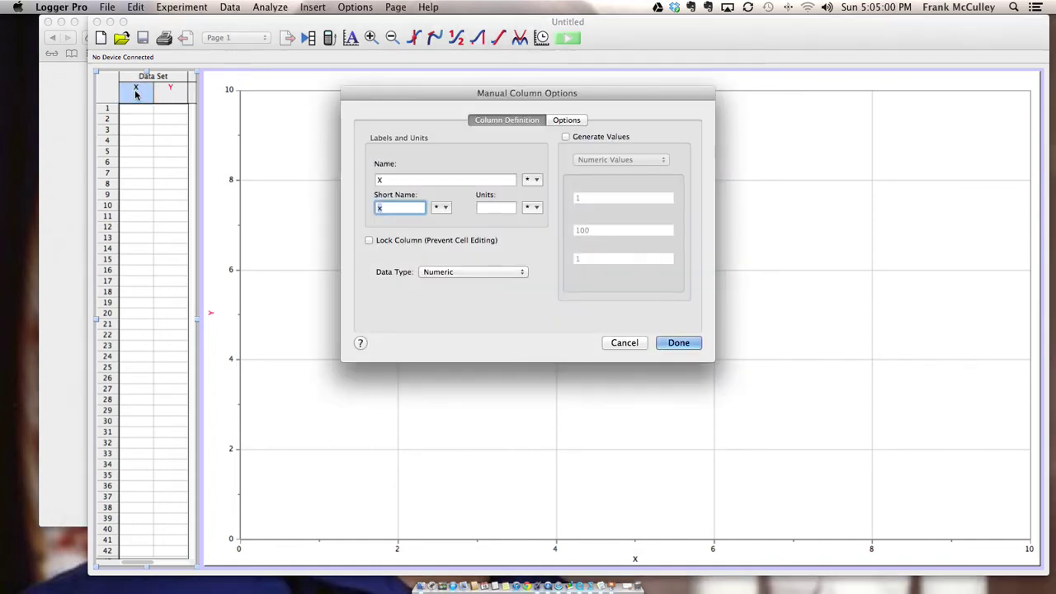
key(shift+Tab)
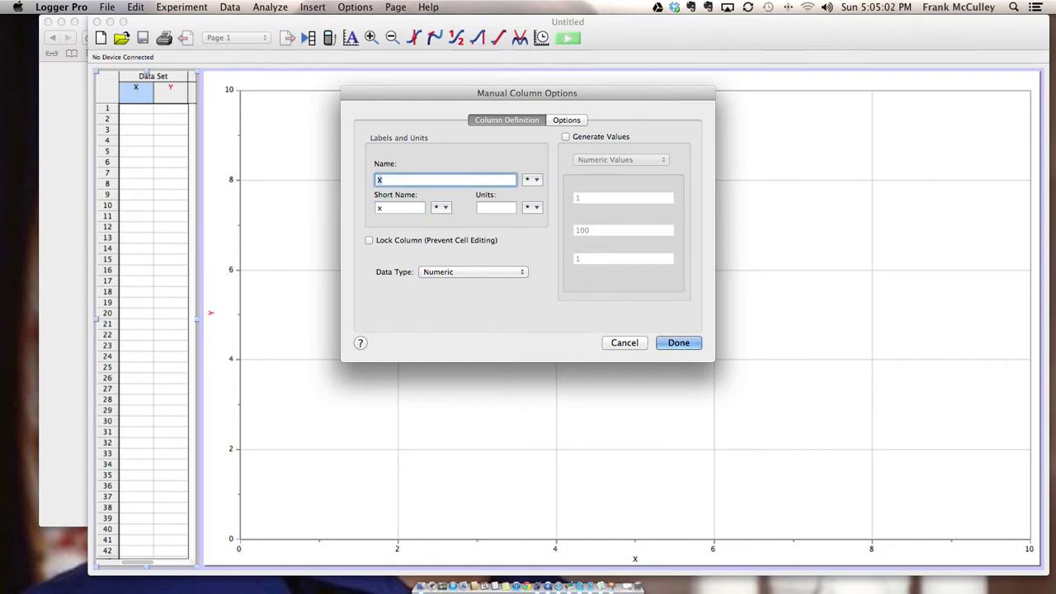
text(time worked)
key(Tab)
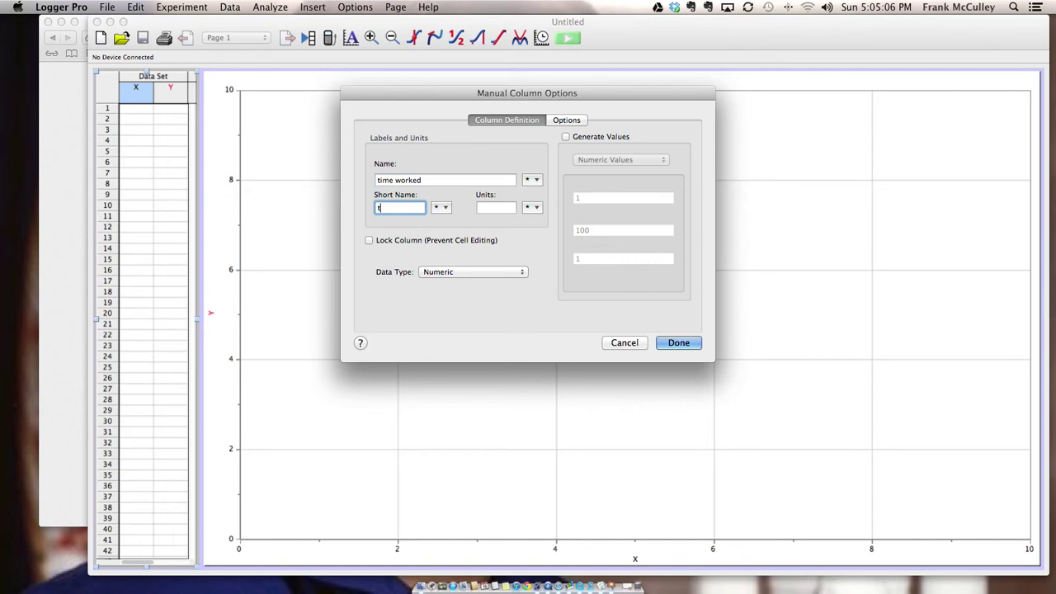
text(t)
key(Tab)
text(hr)
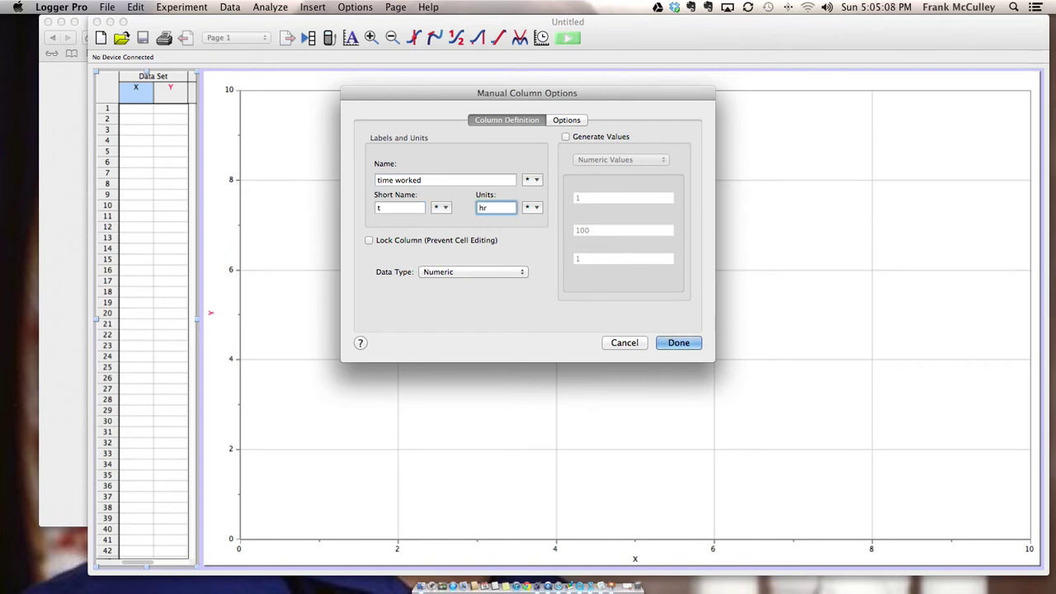
click(678, 343)
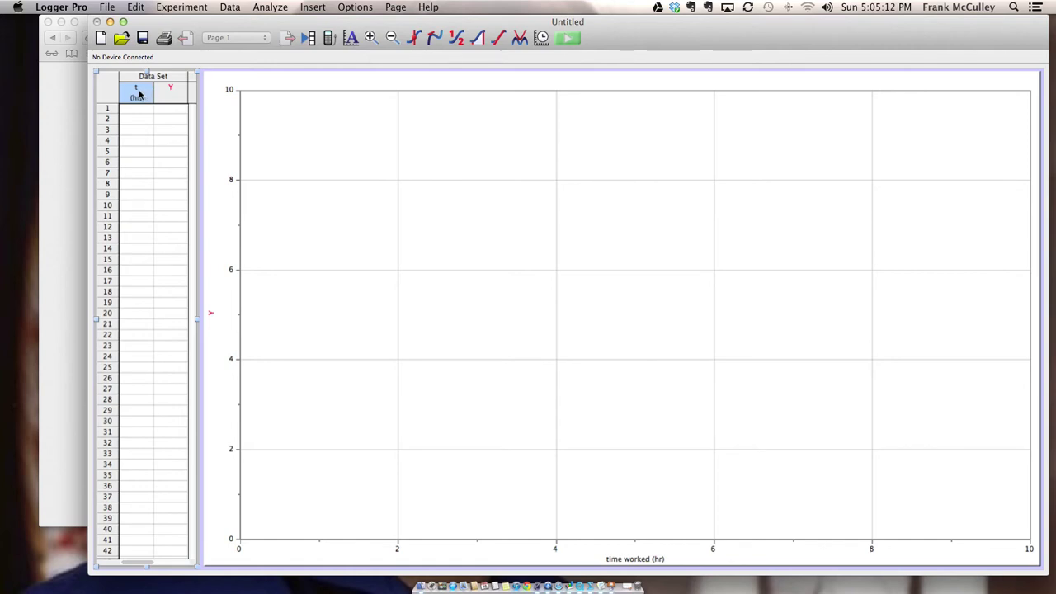
Widen the time worked column and data table, then name the Y column 'Salary' with short name 'S'
drag(152, 93, 174, 93)
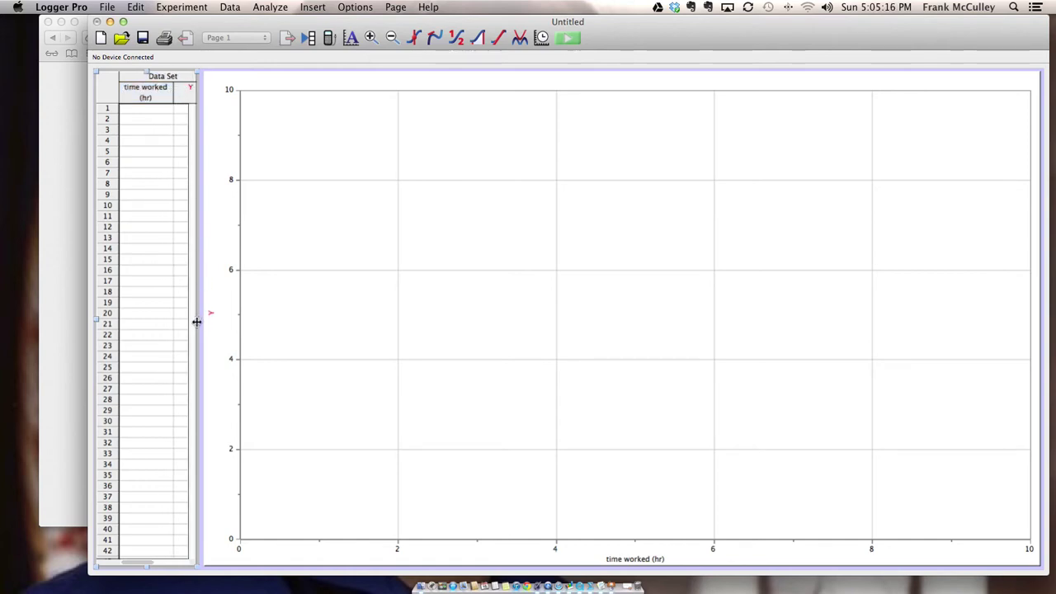
drag(197, 319, 270, 323)
double_click(193, 94)
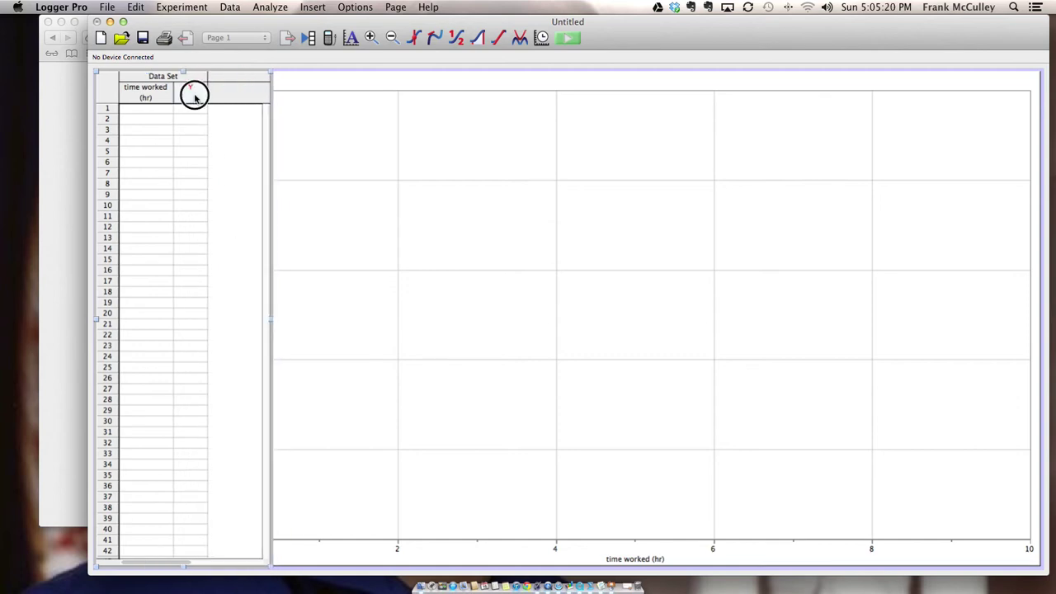
double_click(380, 179)
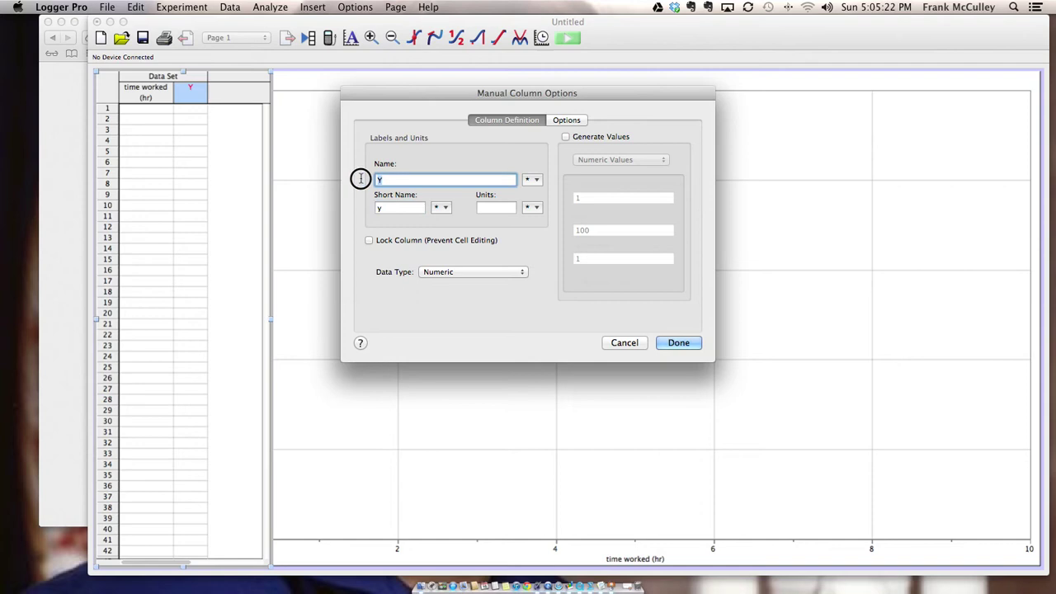
text(Salary)
key(Tab)
text(S)
key(Tab)
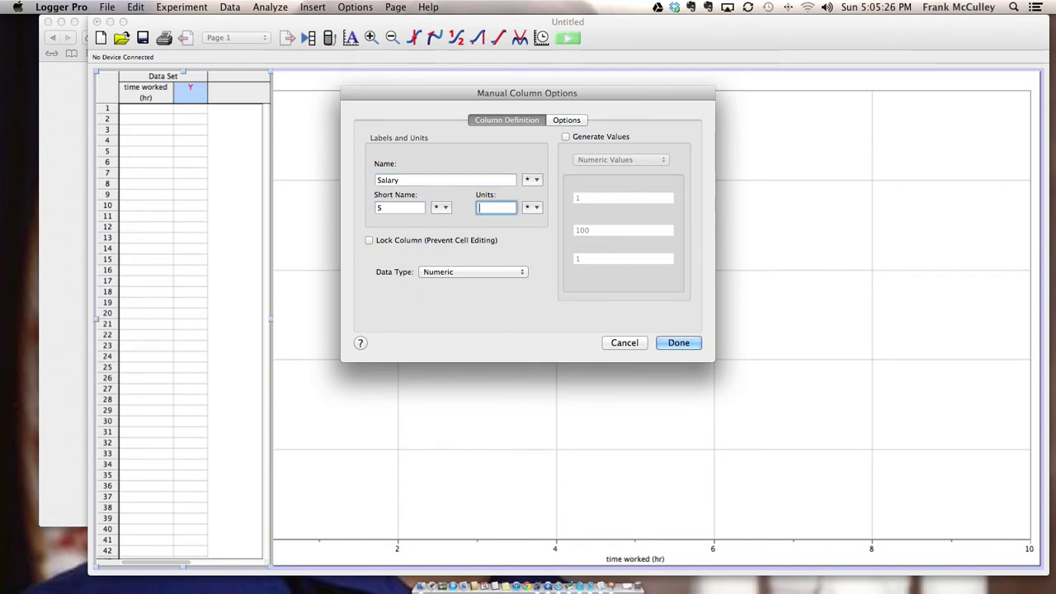
Give Salary the units '$' and enter time worked values 0, 5, 10, 3, 20, 8
text($)
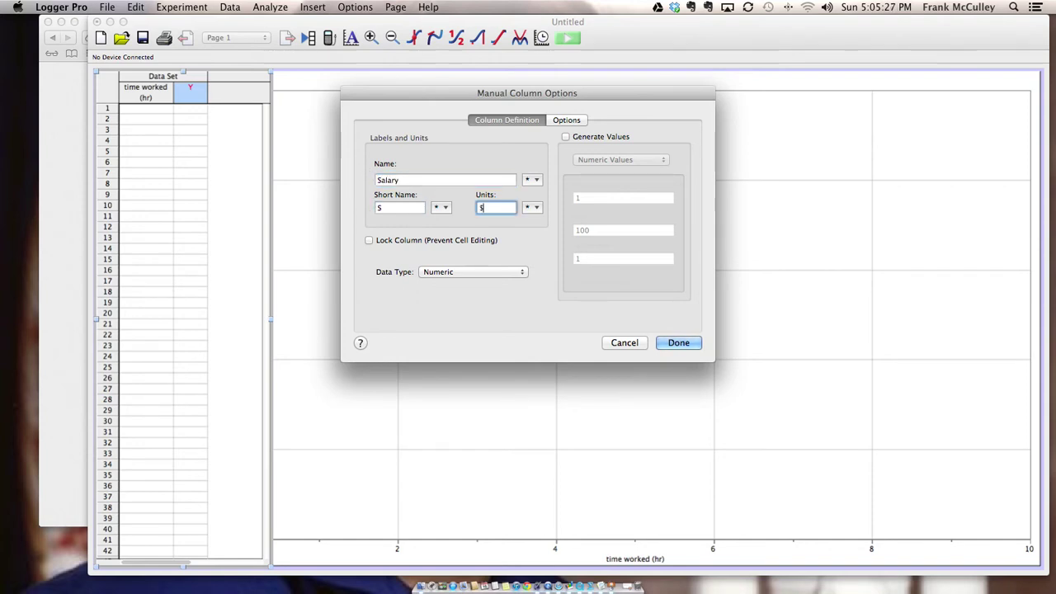
click(679, 342)
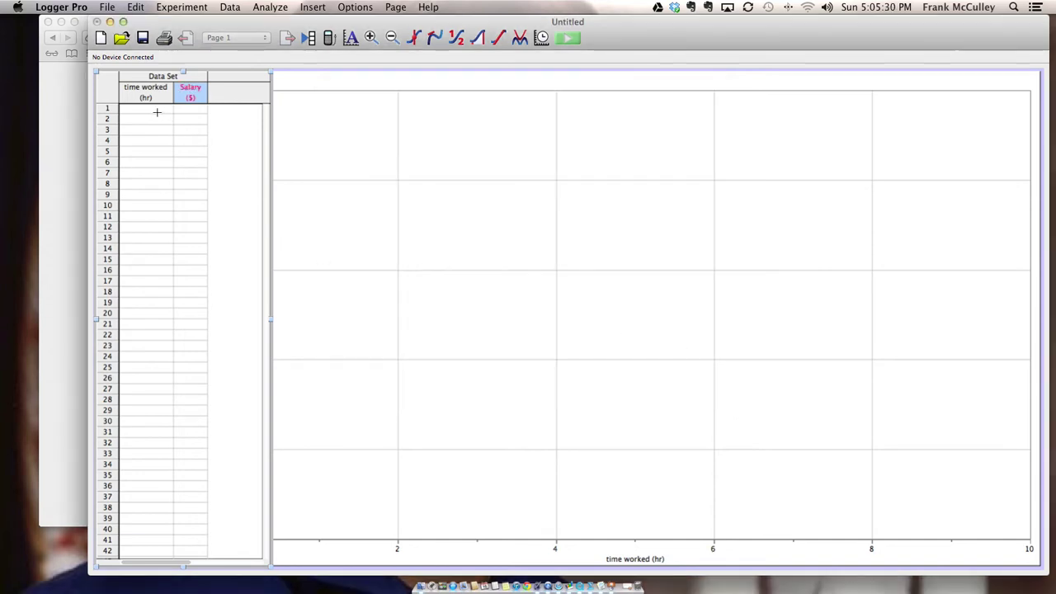
click(157, 112)
text(0)
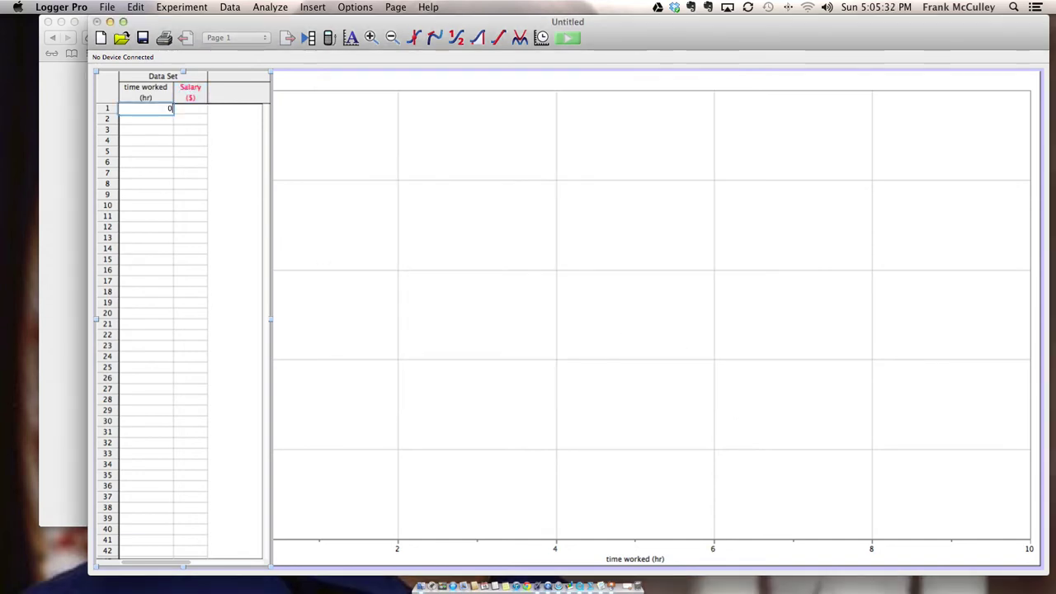
key(Return)
text(5)
click(198, 130)
text(10)
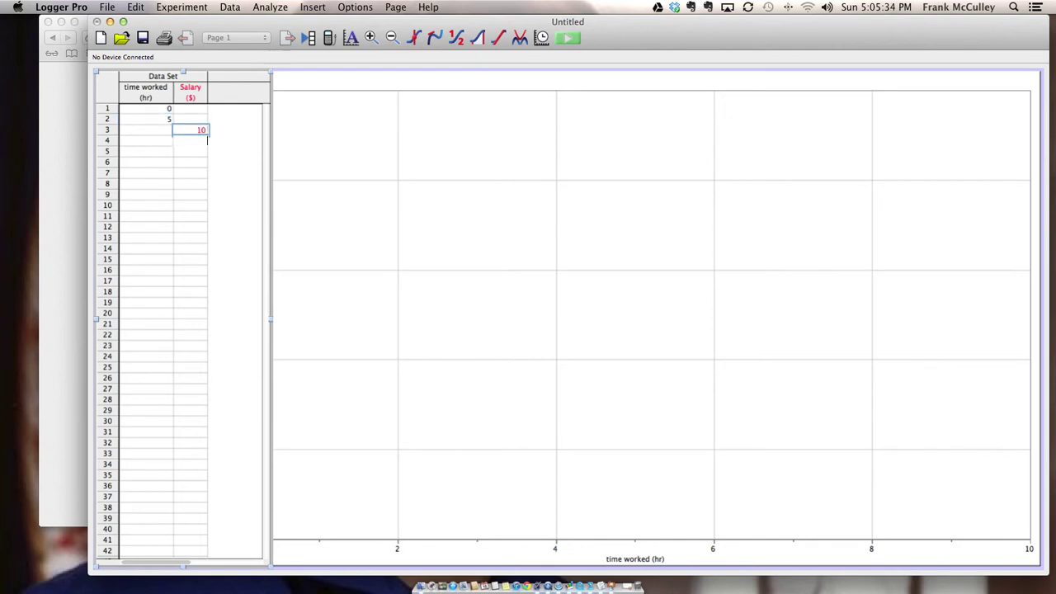
key(Return)
text(3)
key(Return)
text(20)
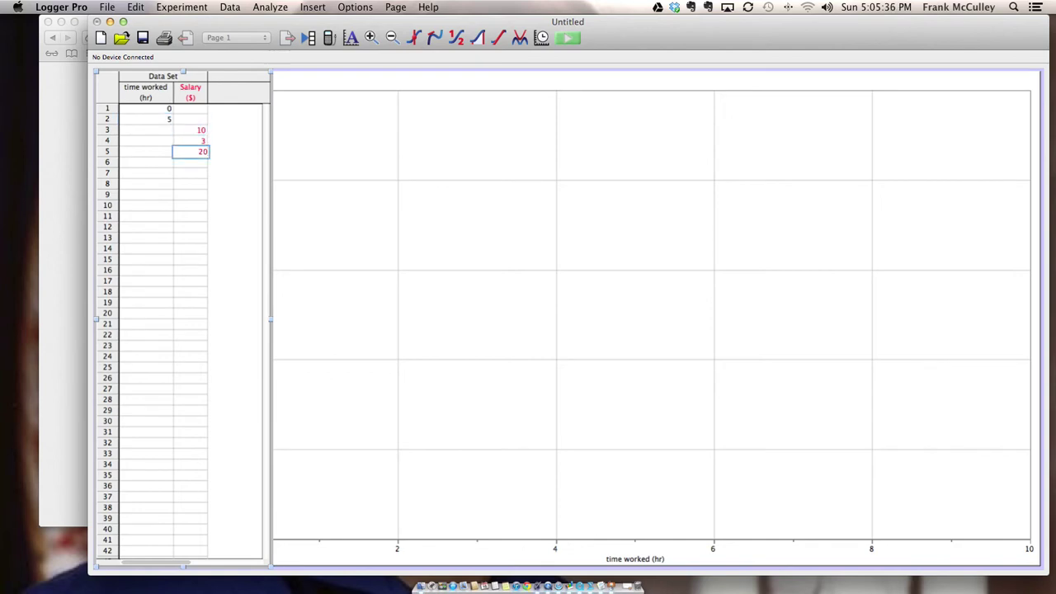
click(151, 134)
text(10)
key(Return)
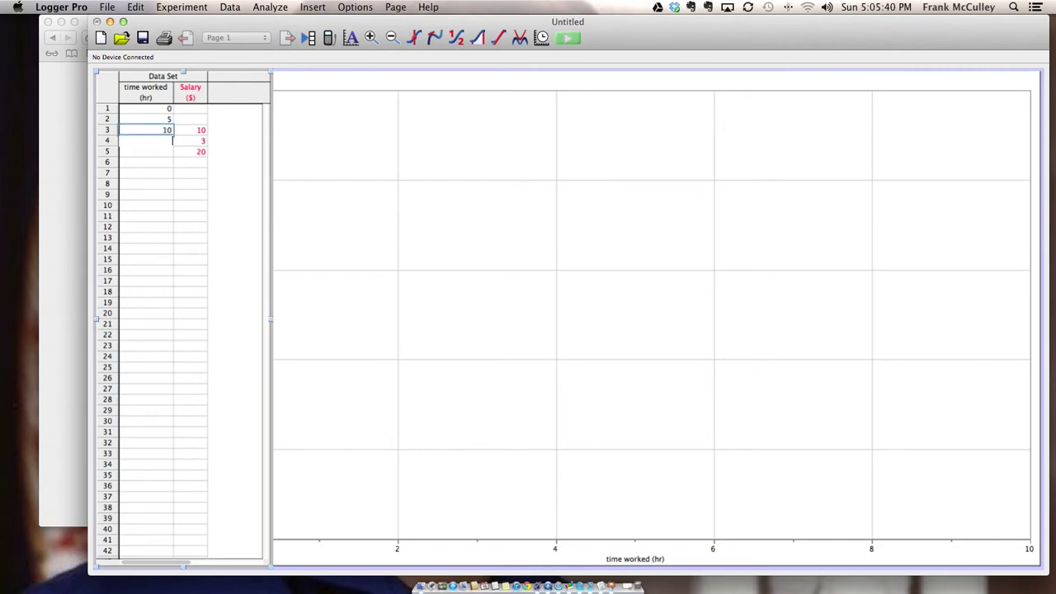
text(3)
key(Return)
text(20)
key(Return)
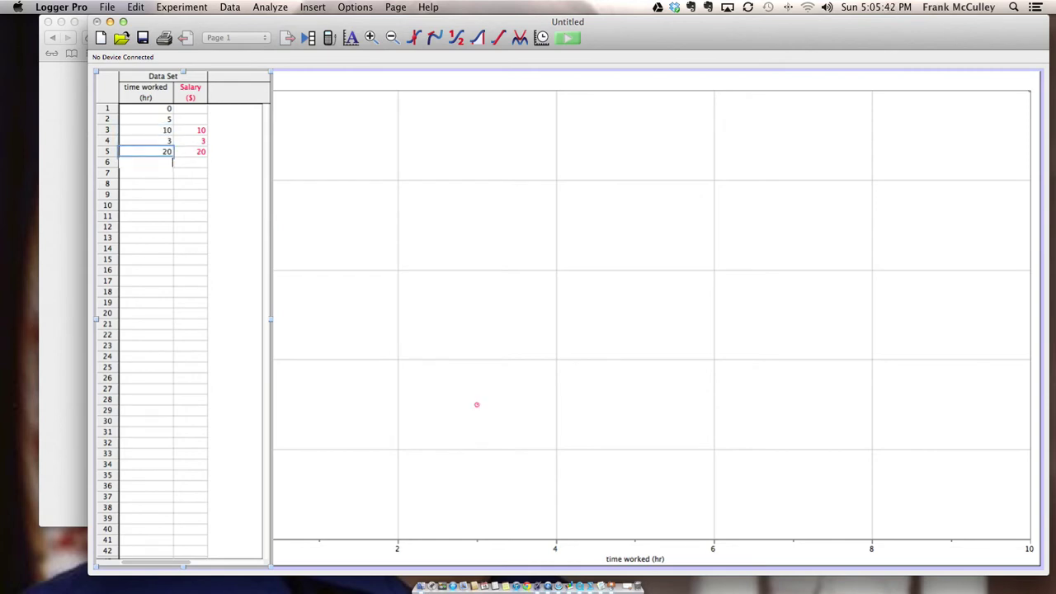
text(8)
Enter the Salary values 0, 75, 150, 45, 300, 120 beside the times
key(Tab)
key(Up)
key(Up)
key(Up)
key(Up)
key(Up)
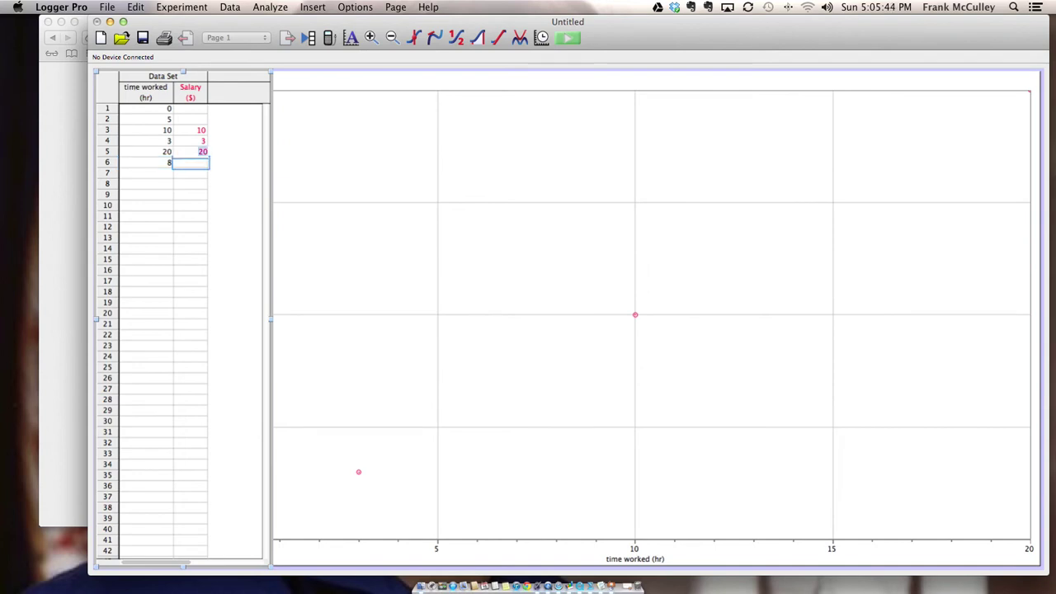
text(0)
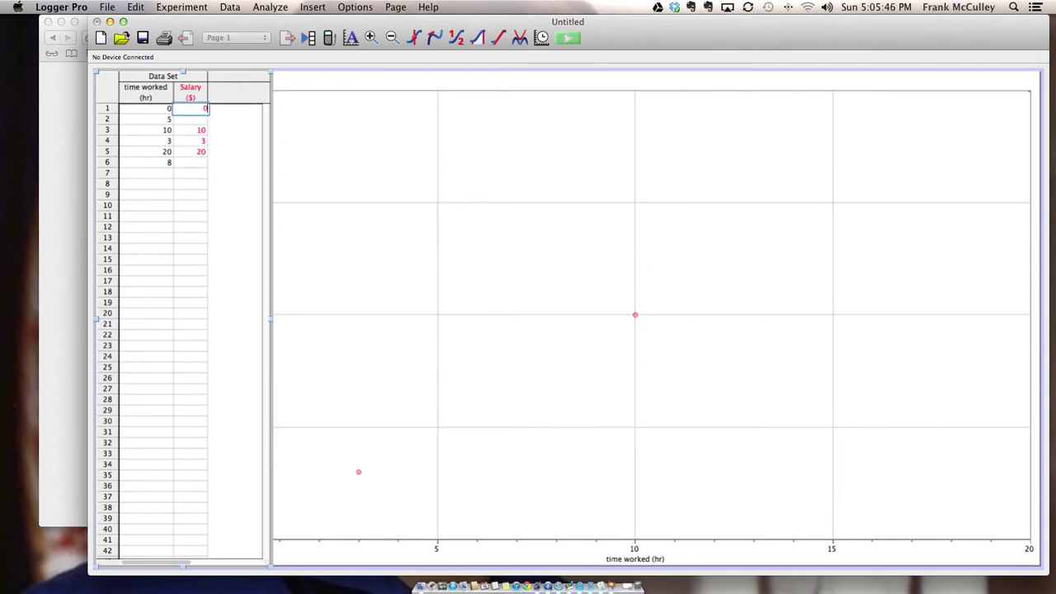
key(Return)
text(75)
key(Return)
text(150)
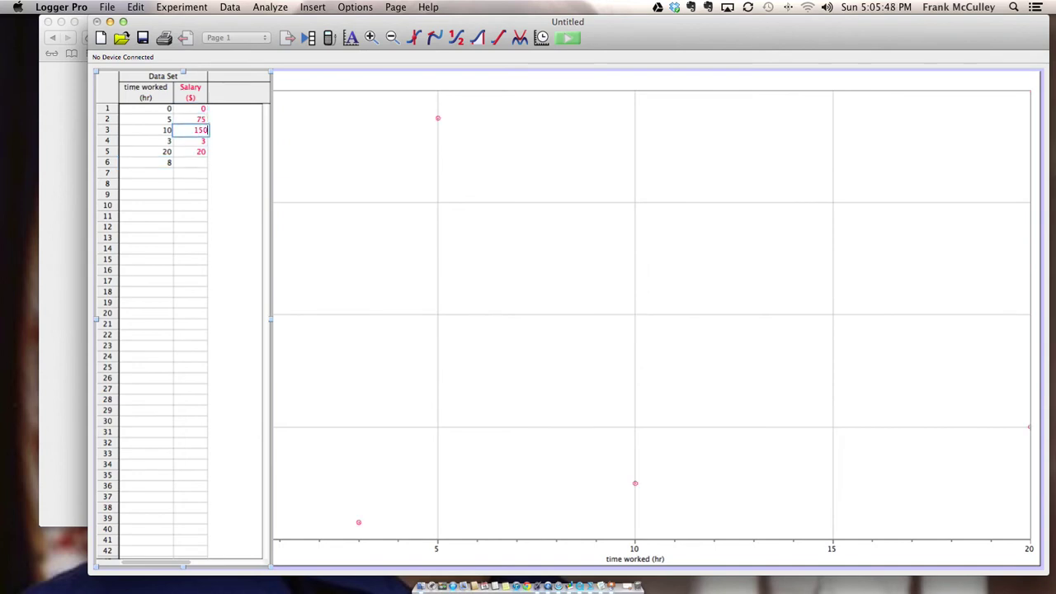
key(Return)
text(45)
key(Return)
text(3)
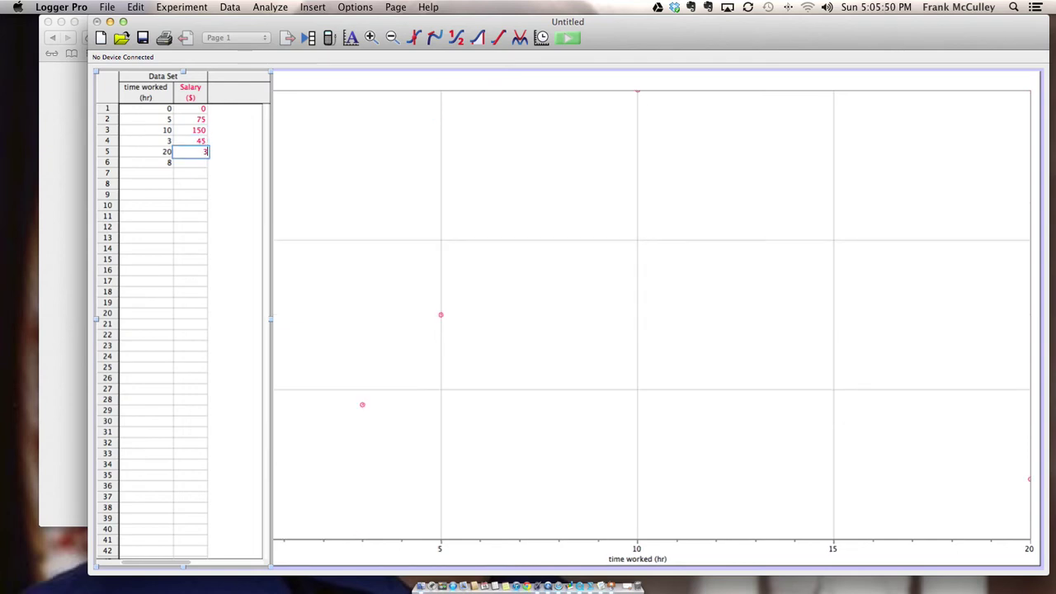
text(00)
key(Return)
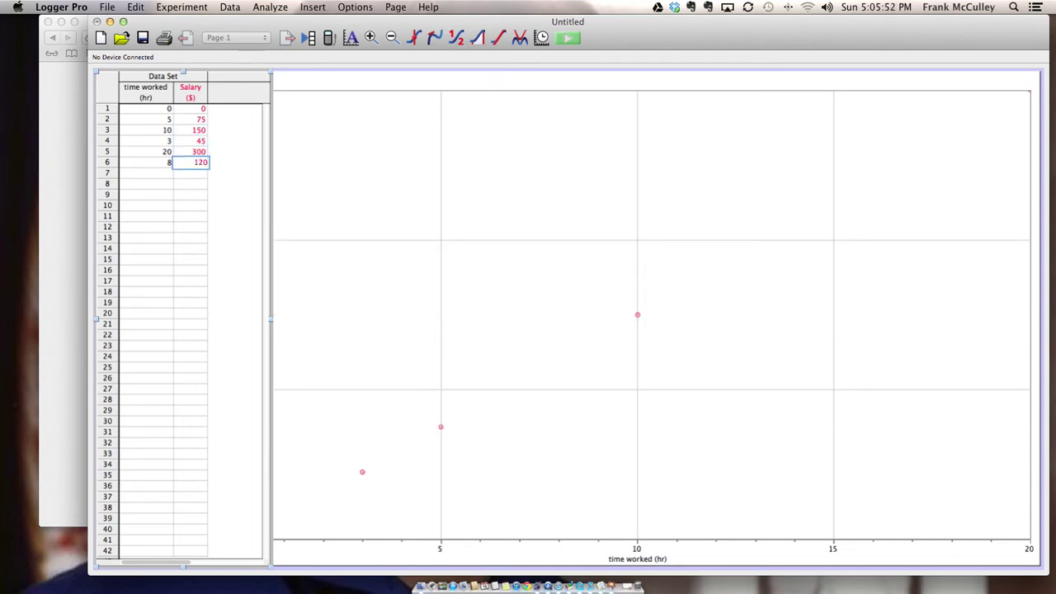
text(120)
click(362, 173)
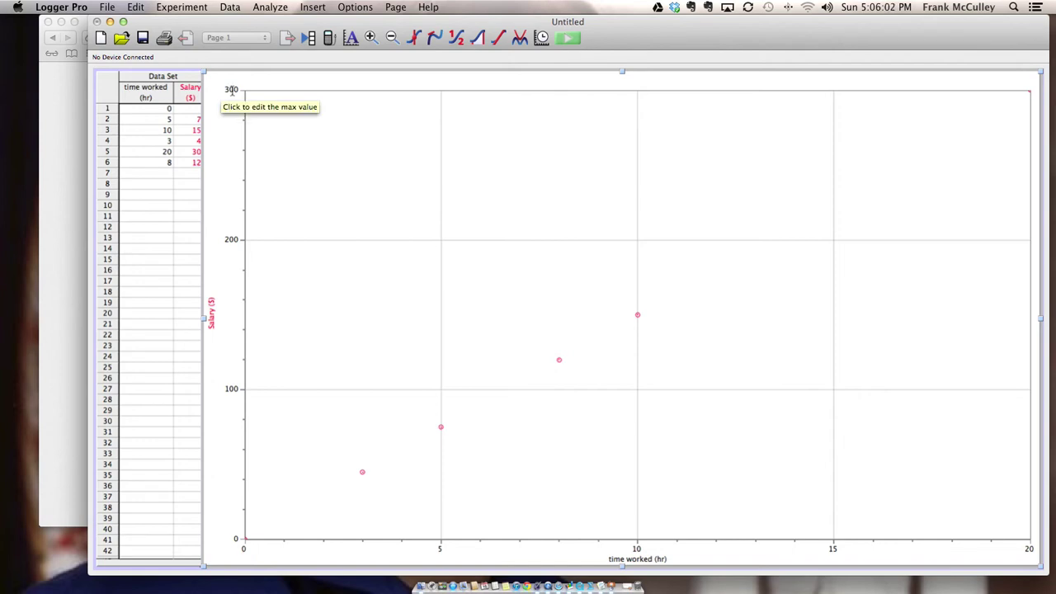
Extend the Salary axis maximum to 350 and the time worked axis maximum to 25
click(232, 90)
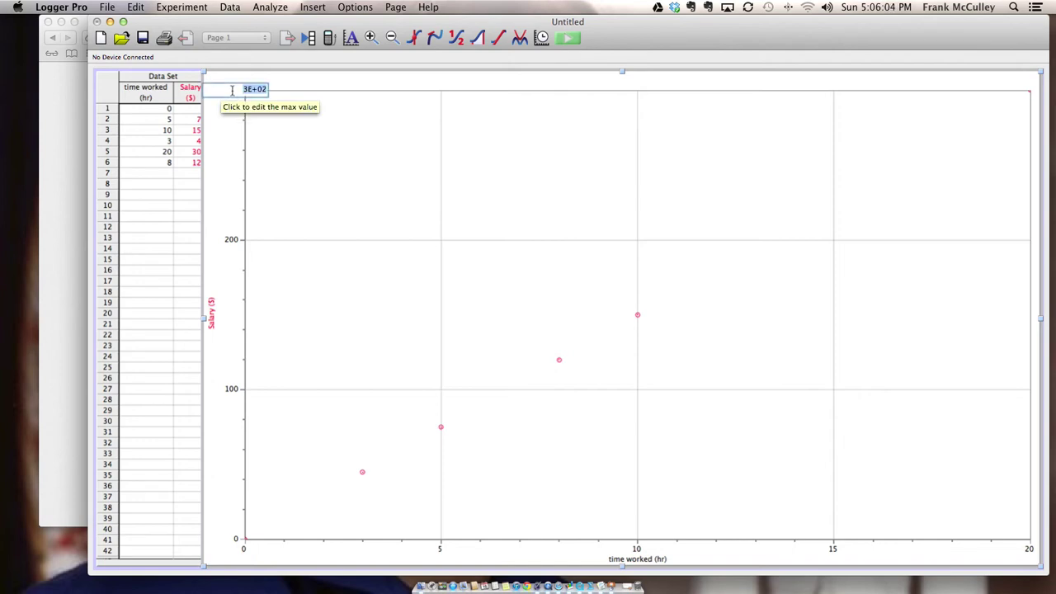
text(350)
key(Return)
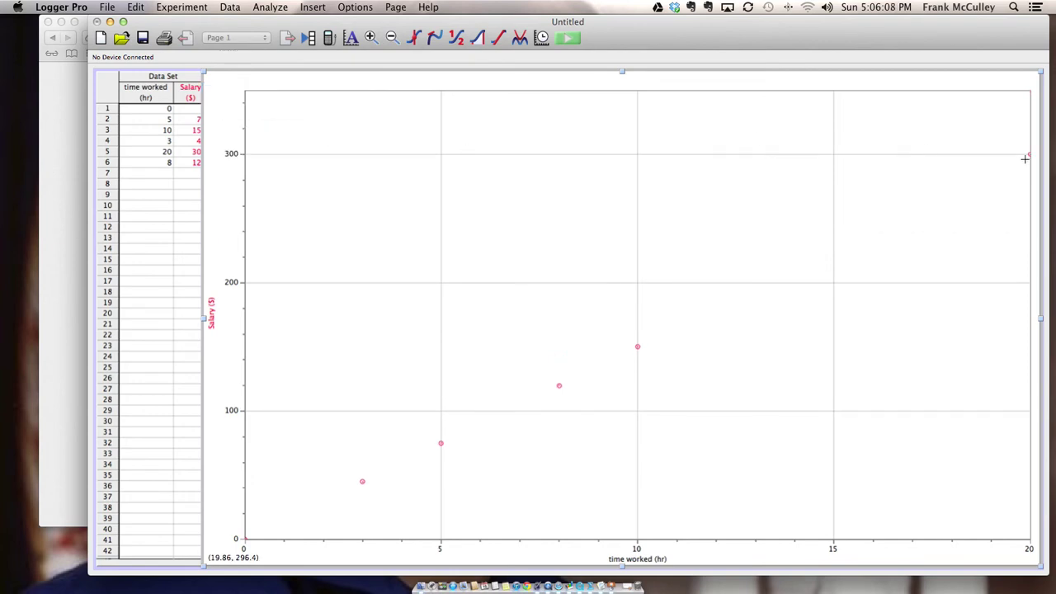
click(1029, 549)
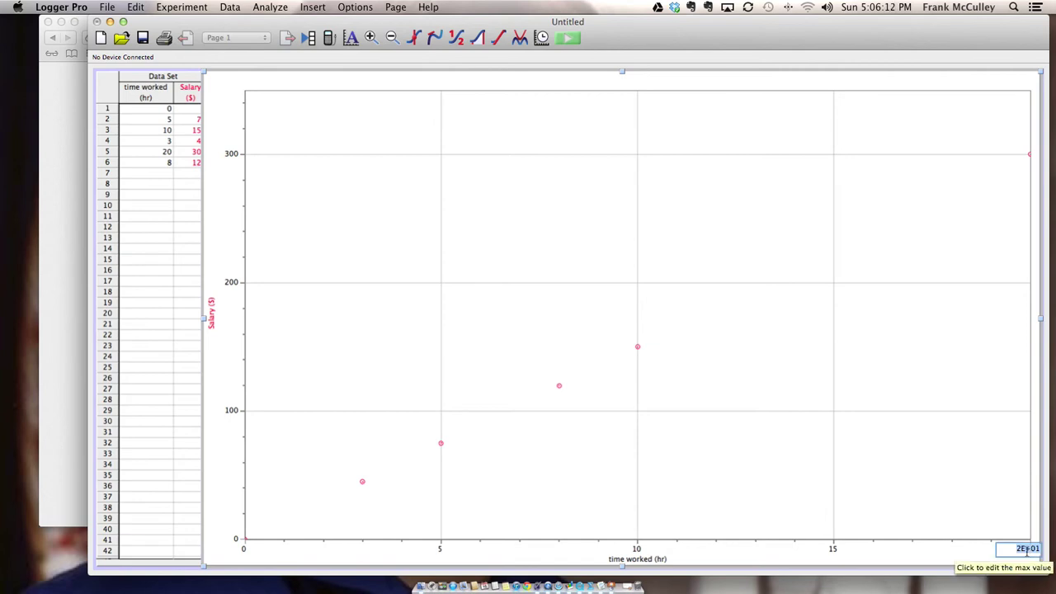
text(25)
key(Return)
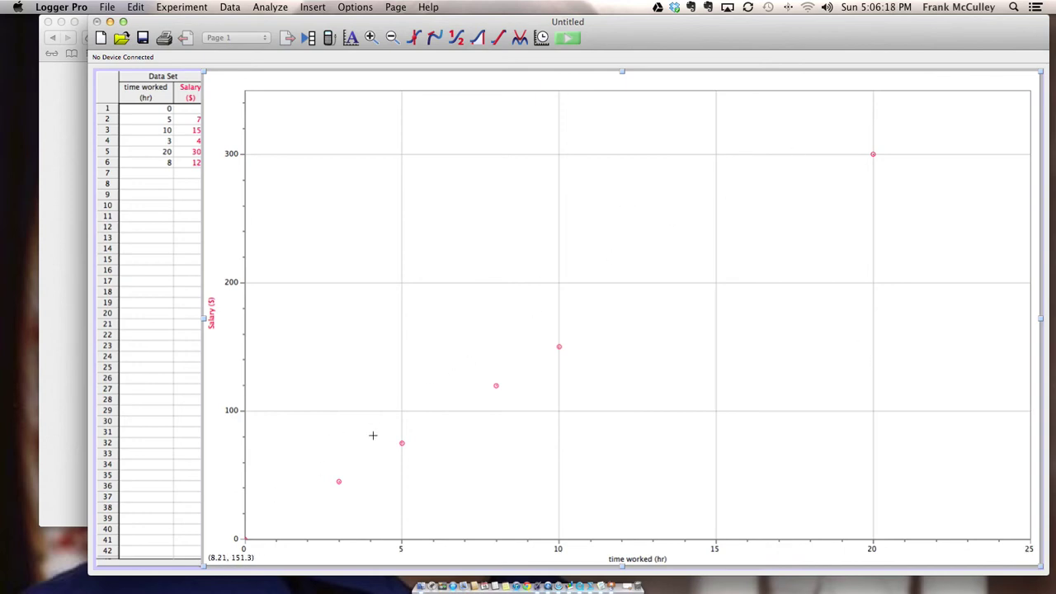
double_click(583, 283)
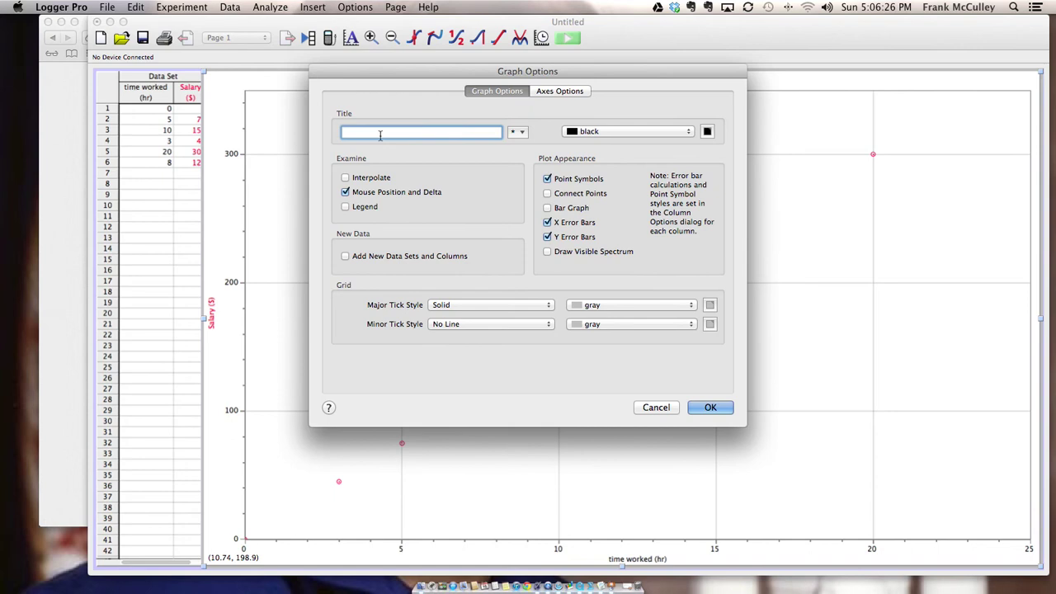
Title the graph 'Salary vs. Time Worked'
text(Salary vs. Time Worked)
key(Return)
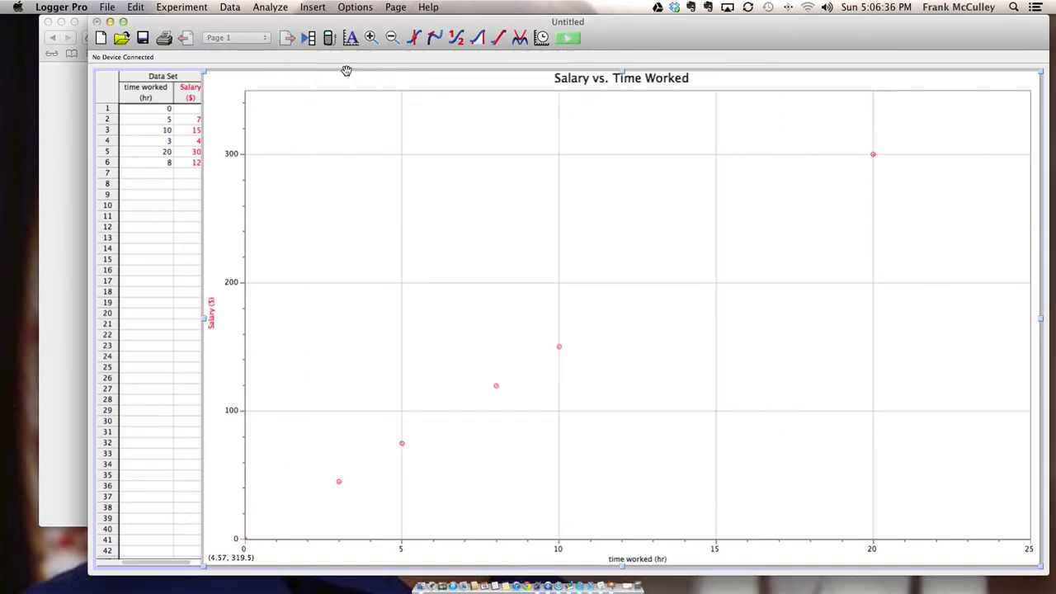
click(272, 6)
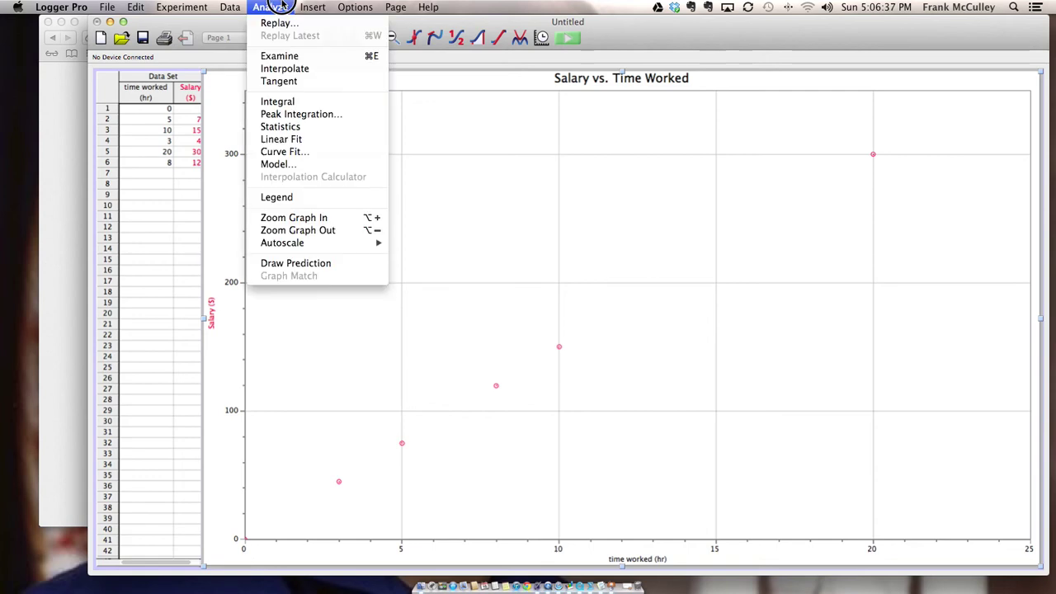
Add a linear fit to the salary points and move its results box toward the graph centre
click(291, 142)
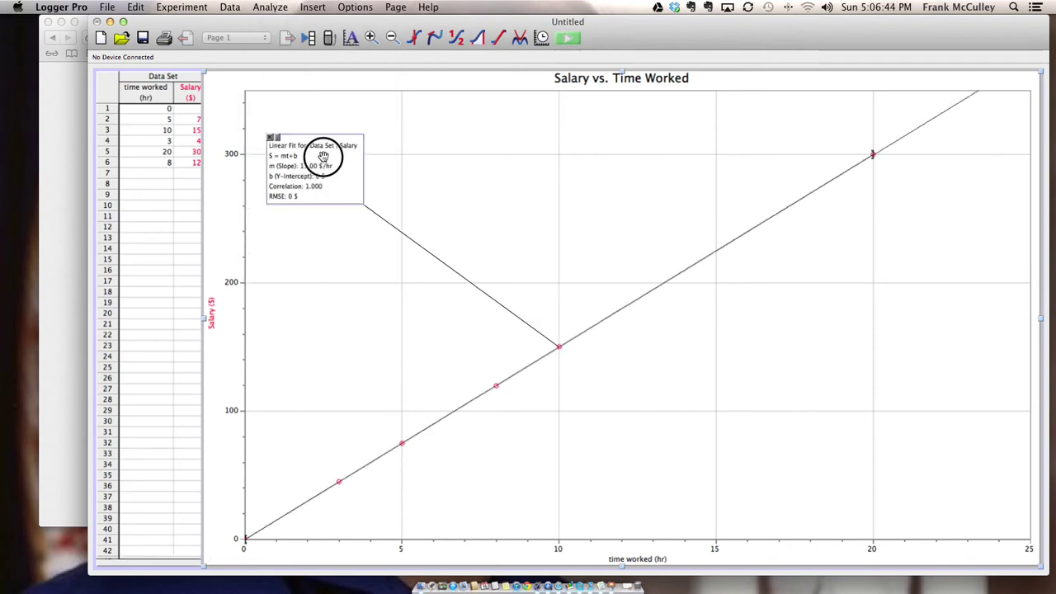
drag(323, 165, 470, 206)
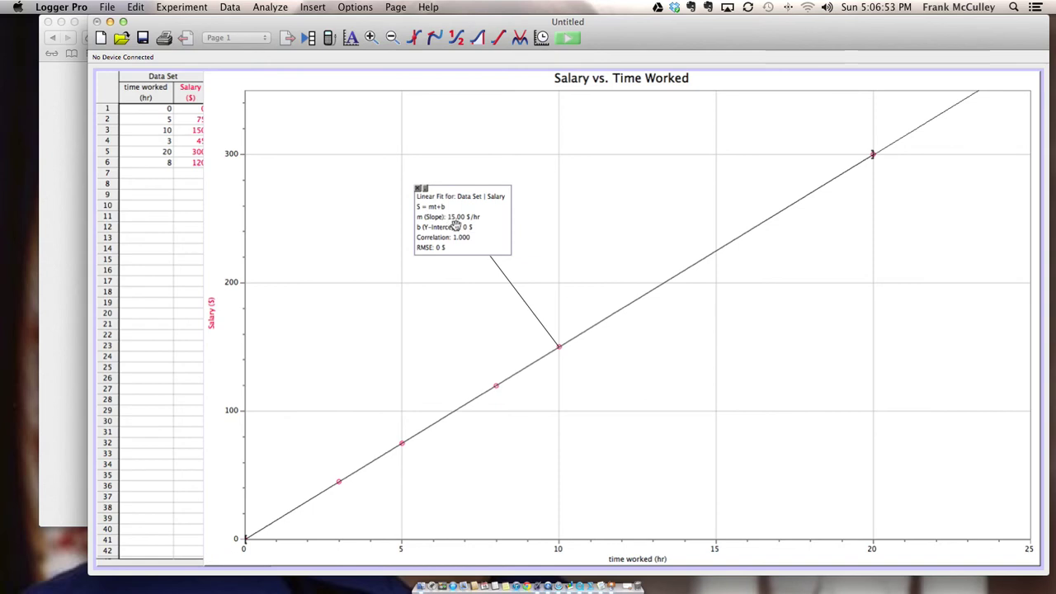
Enlarge the linear fit box text to size 14 and move the box up and left
double_click(455, 229)
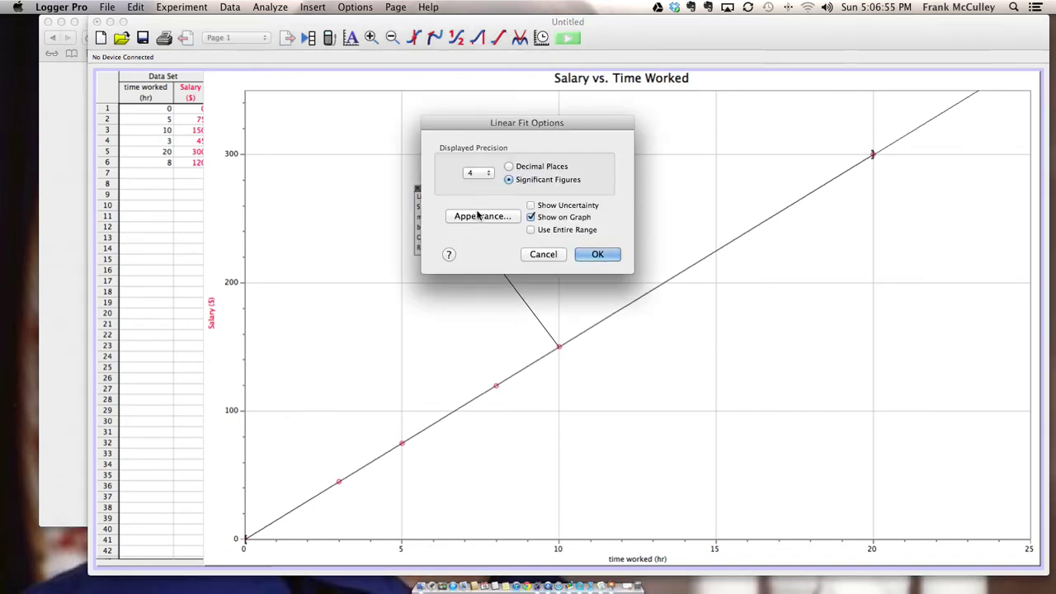
click(475, 215)
click(665, 208)
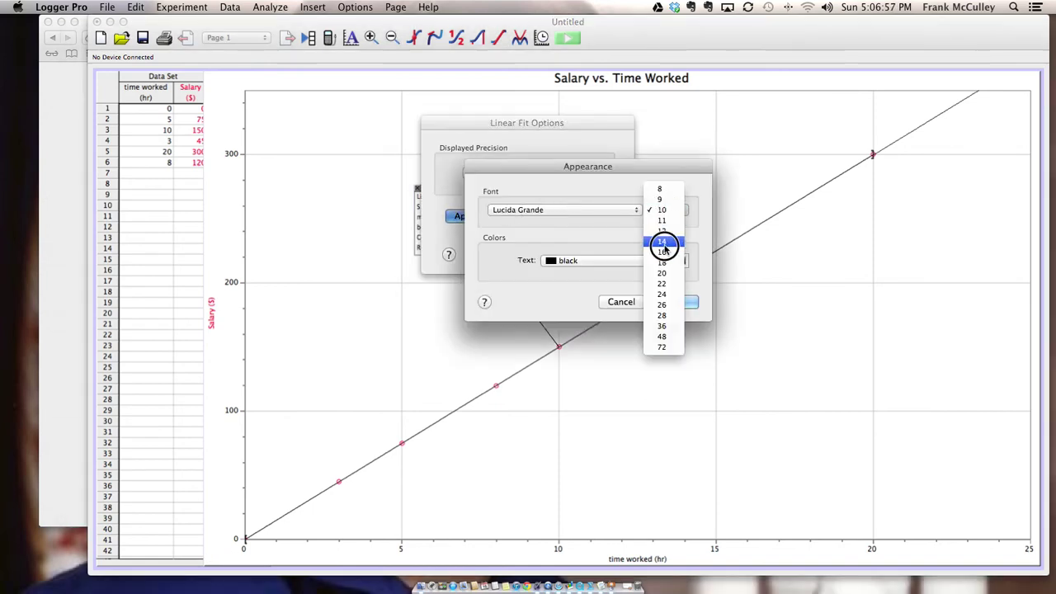
key(Escape)
click(674, 302)
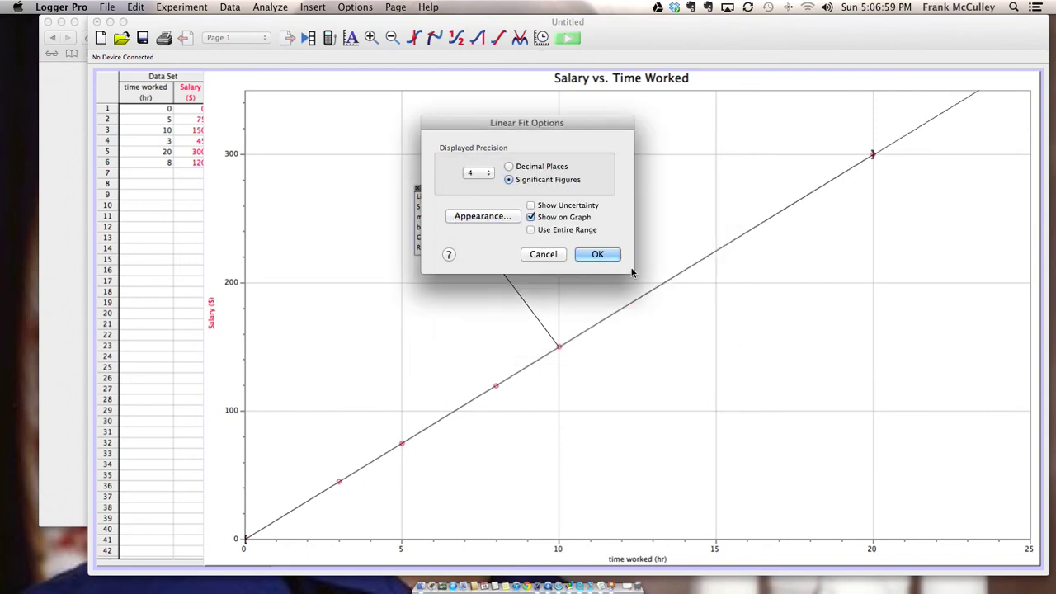
click(608, 253)
drag(529, 227, 460, 184)
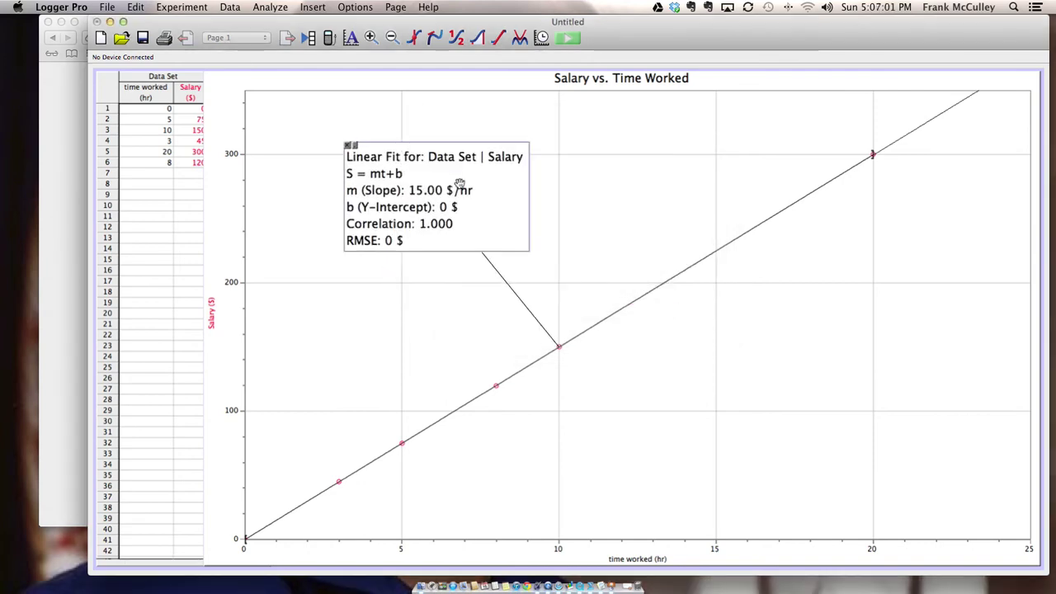
Remove the linear fit, try a proportional At curve fit, then select the mt+b equation
click(347, 146)
click(318, 6)
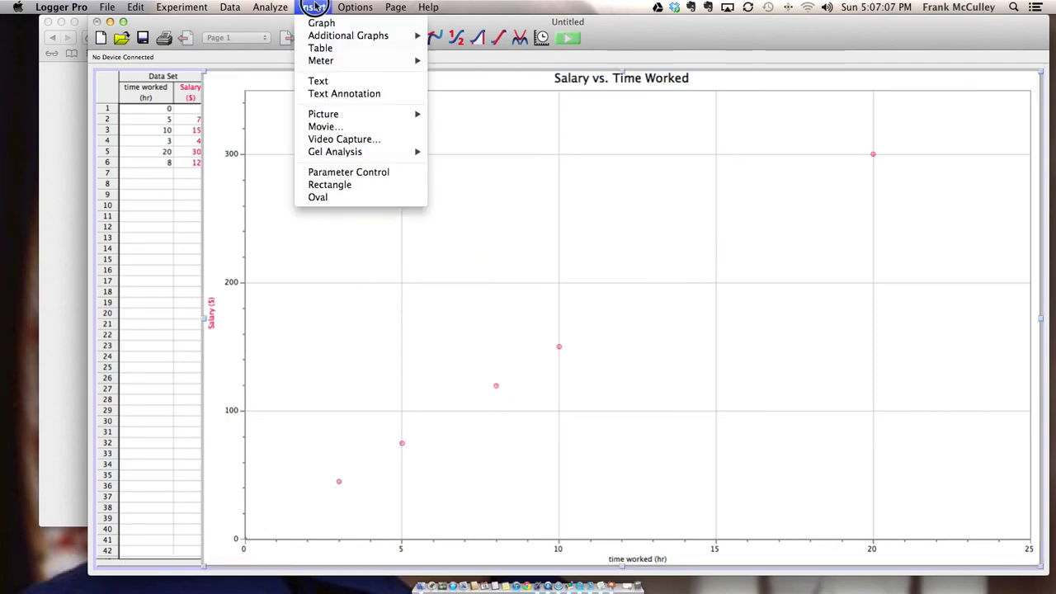
mouse_move(270, 7)
click(284, 152)
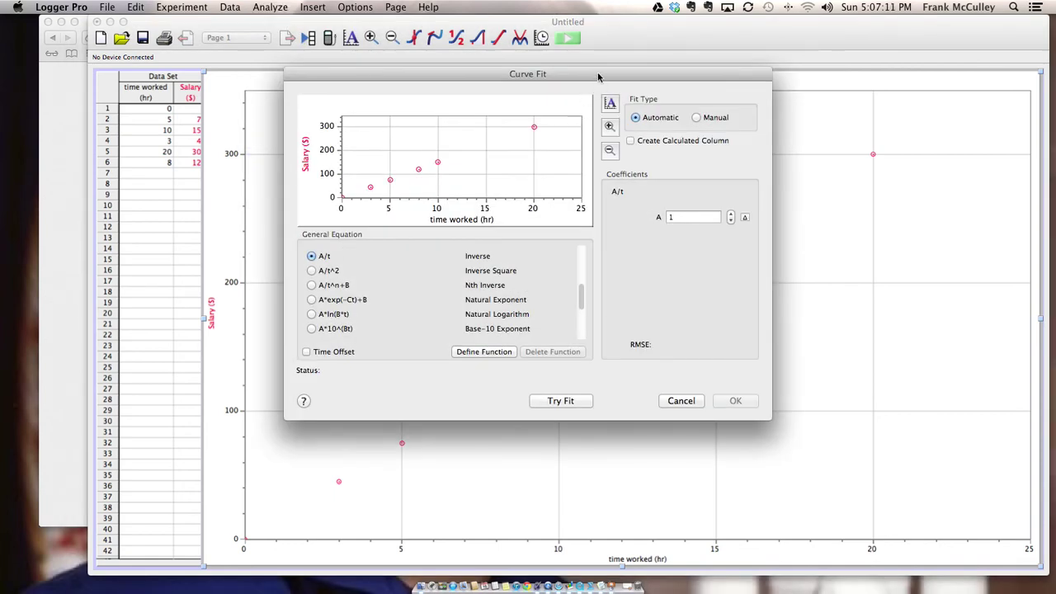
drag(598, 76, 571, 46)
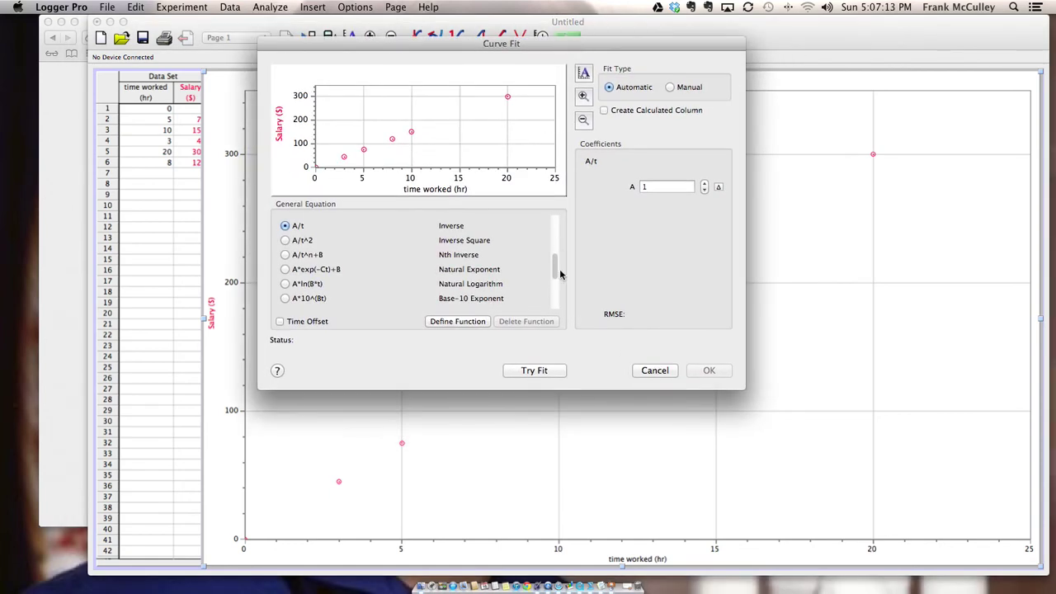
drag(560, 274, 551, 198)
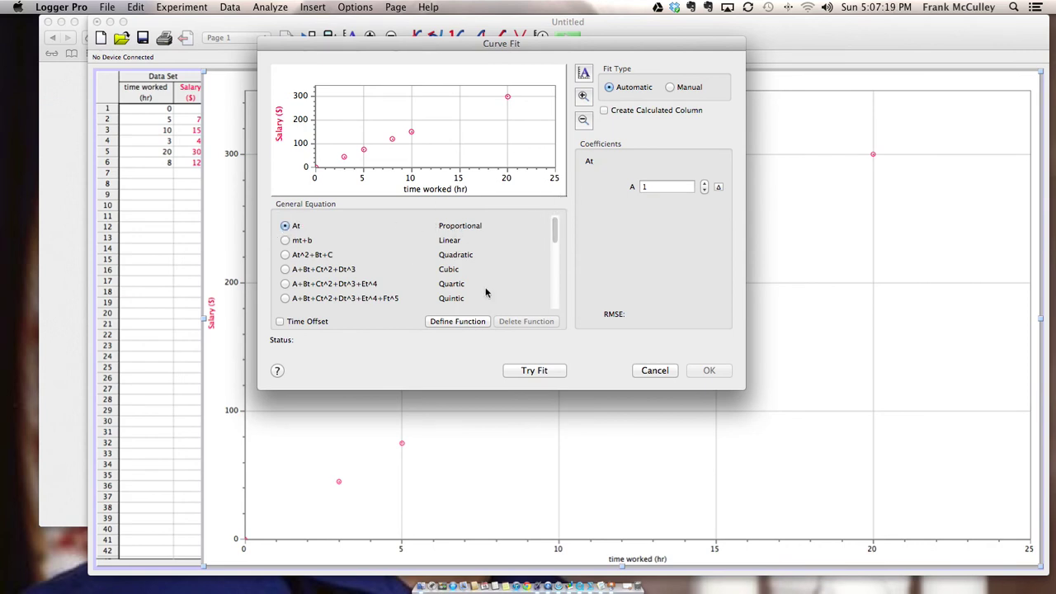
click(519, 369)
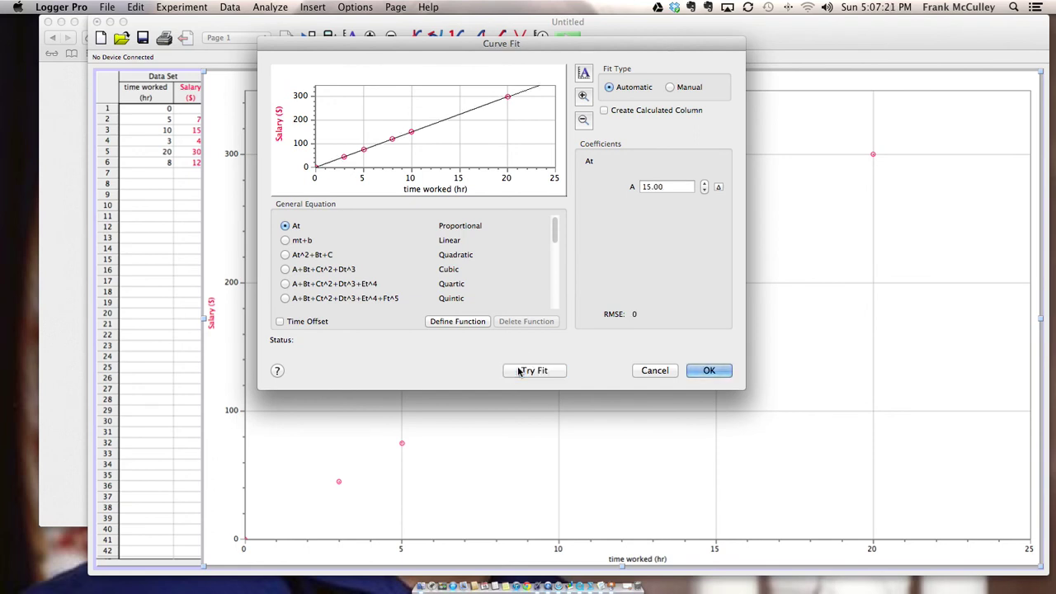
click(284, 240)
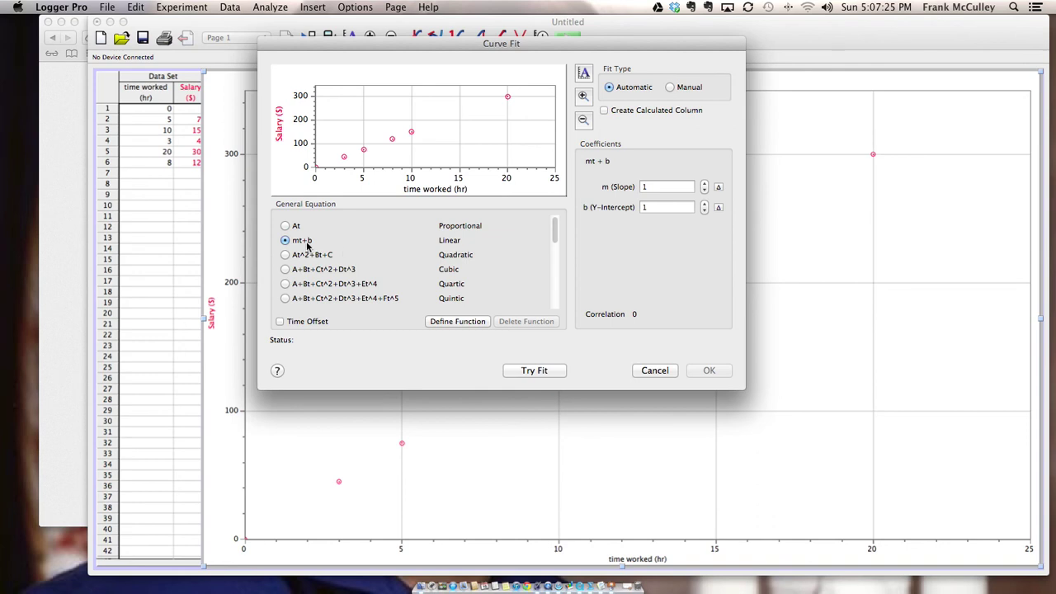
Apply the mt+b fit, giving slope 15.00, intercept 0 and correlation 1.00000
click(521, 373)
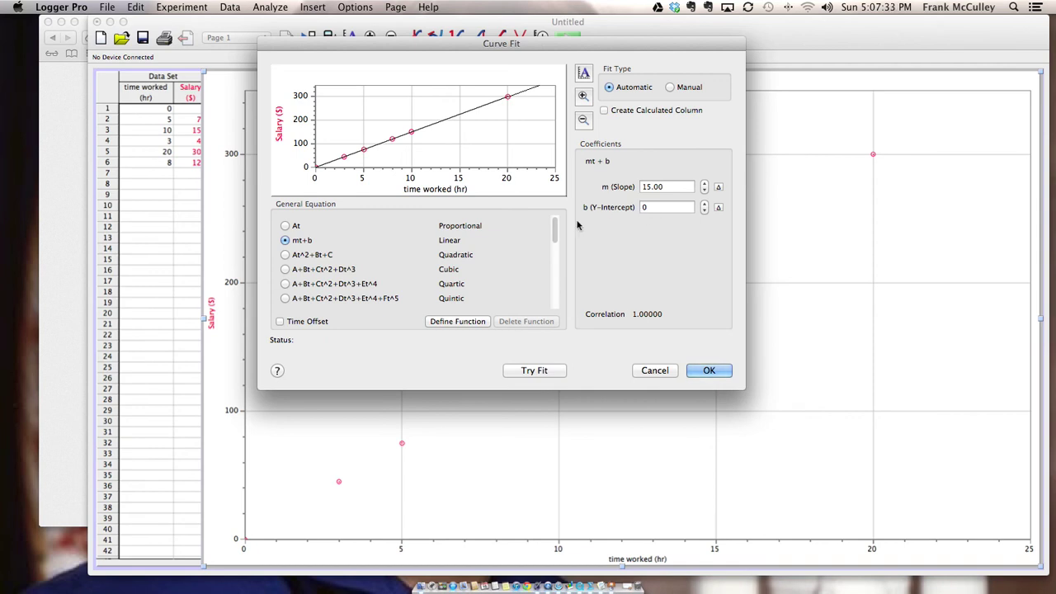
drag(555, 228, 553, 237)
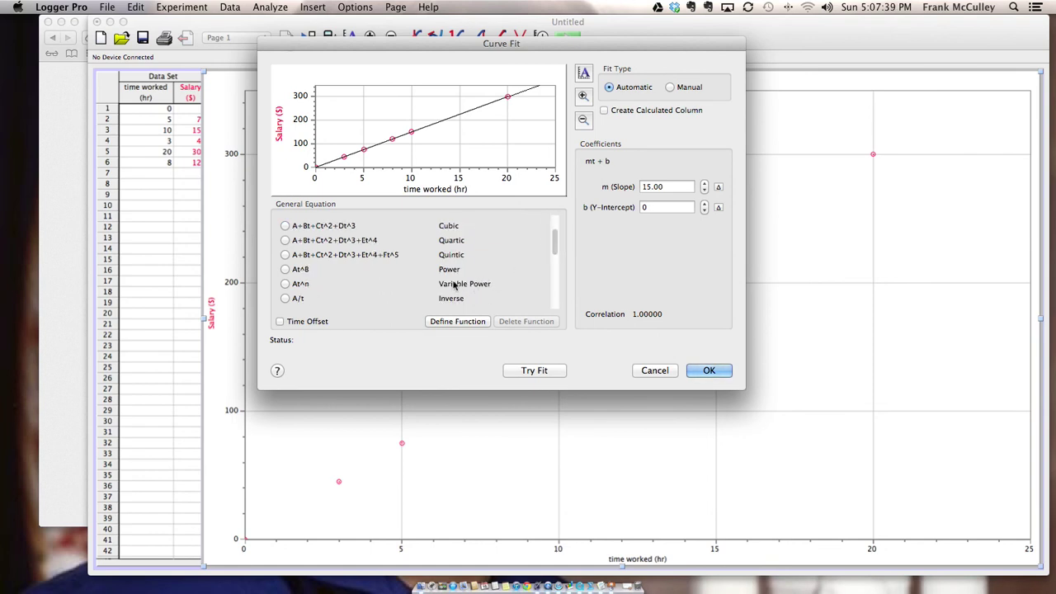
Try the At^n variable power fit at power 0.5, then at power 2 (A 0.8293)
click(286, 285)
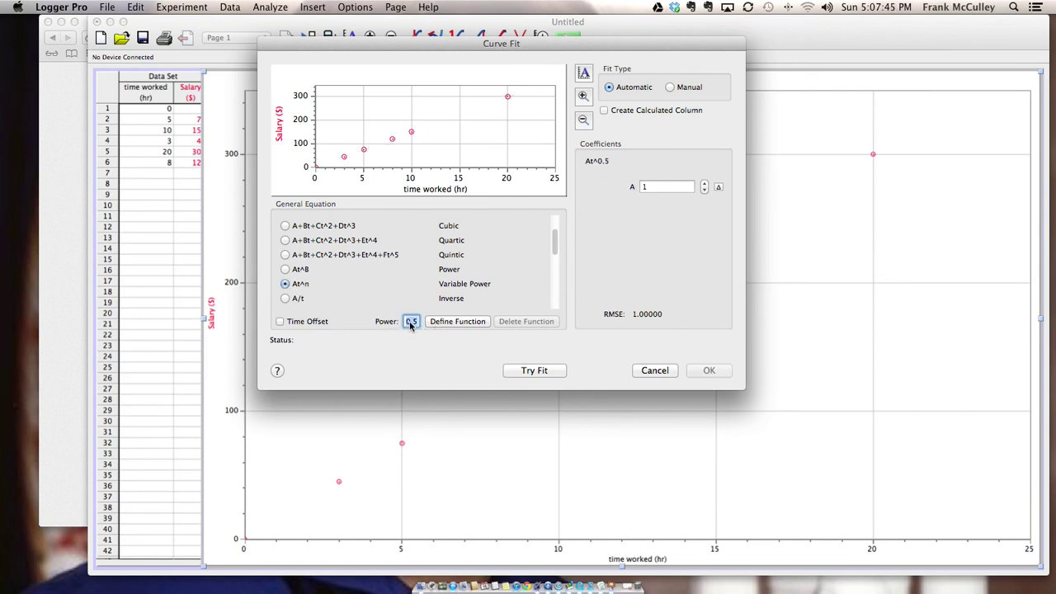
click(523, 372)
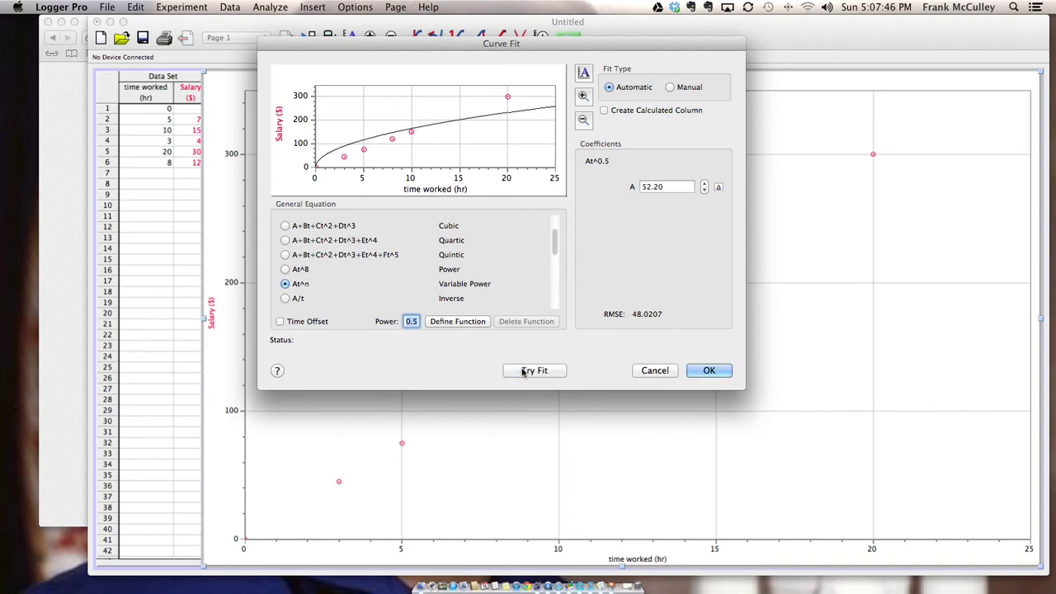
double_click(411, 322)
text(2)
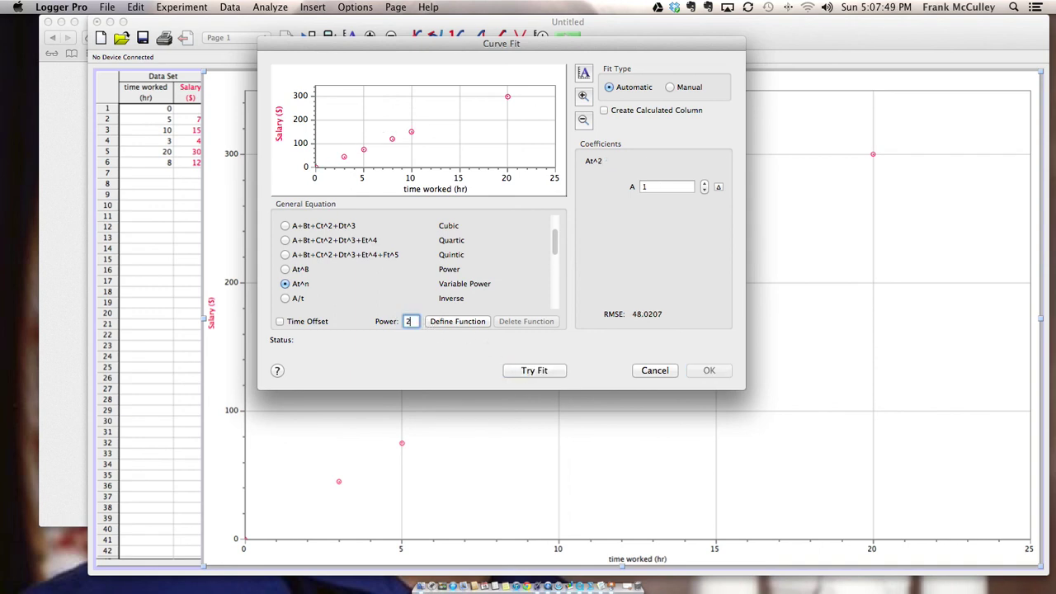
click(525, 371)
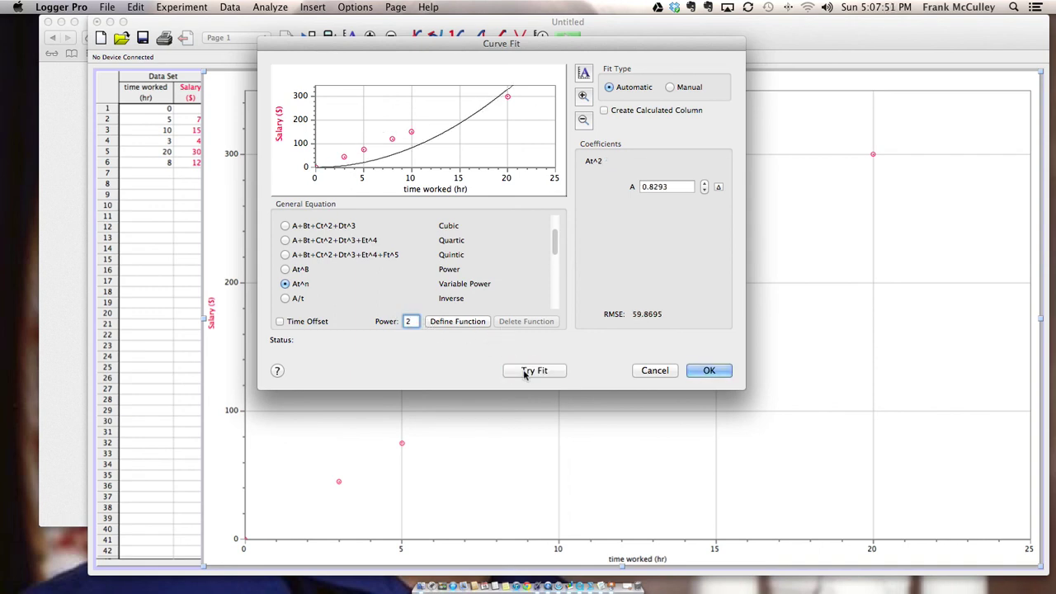
Try the A/t inverse fit (A 418.4, RMSE 160.598), reselect At^n, then cancel curve fitting
click(287, 299)
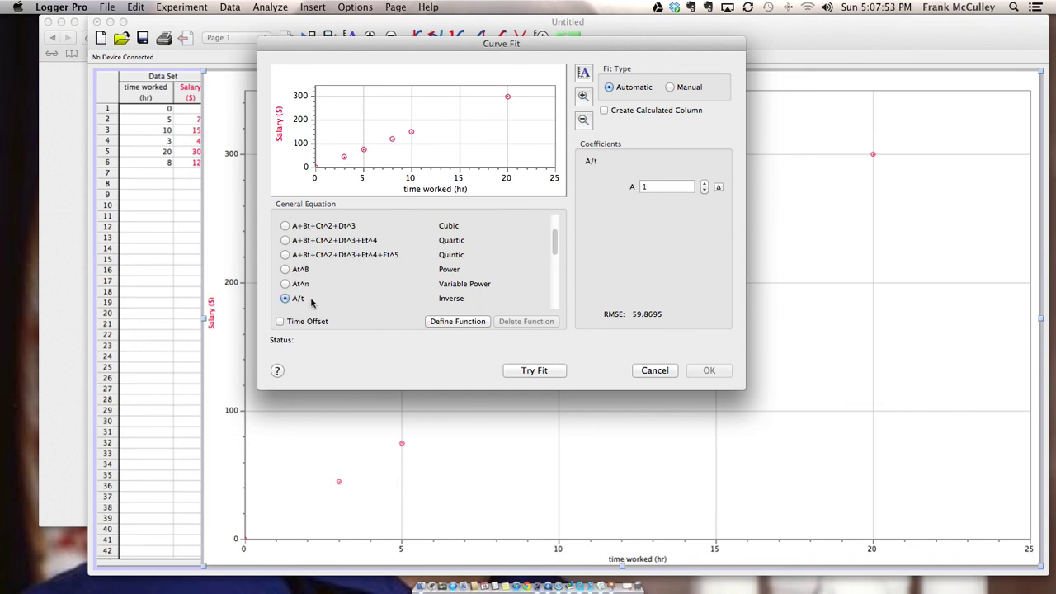
click(531, 371)
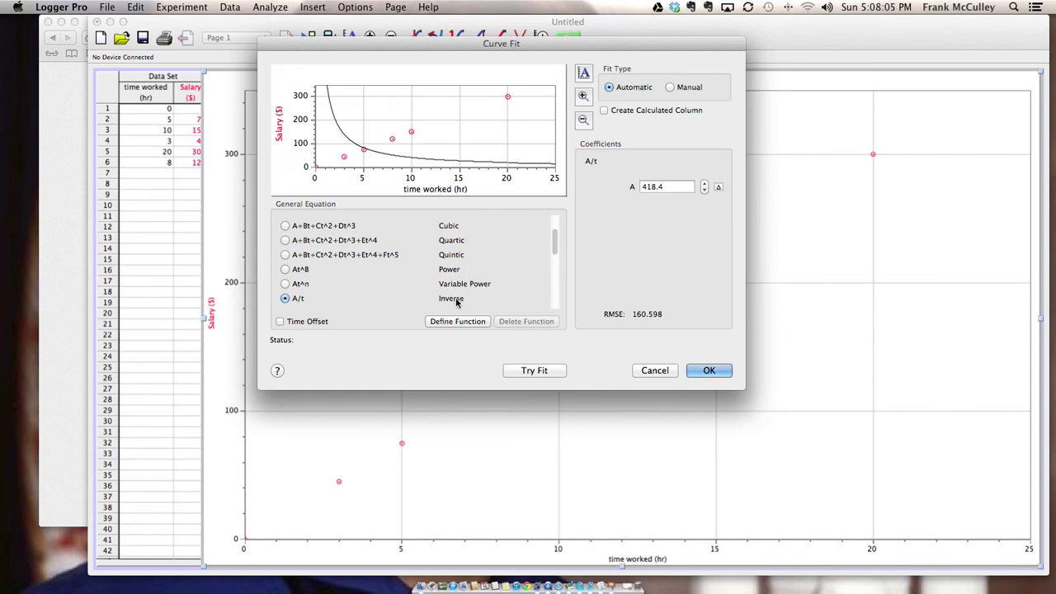
click(286, 284)
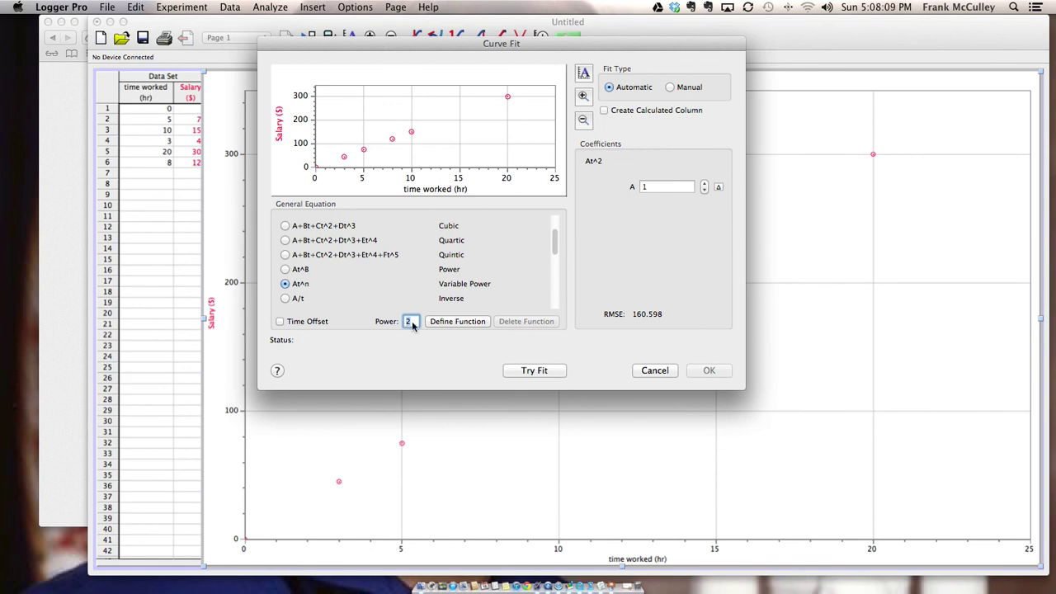
scroll(480, 267, up, 3)
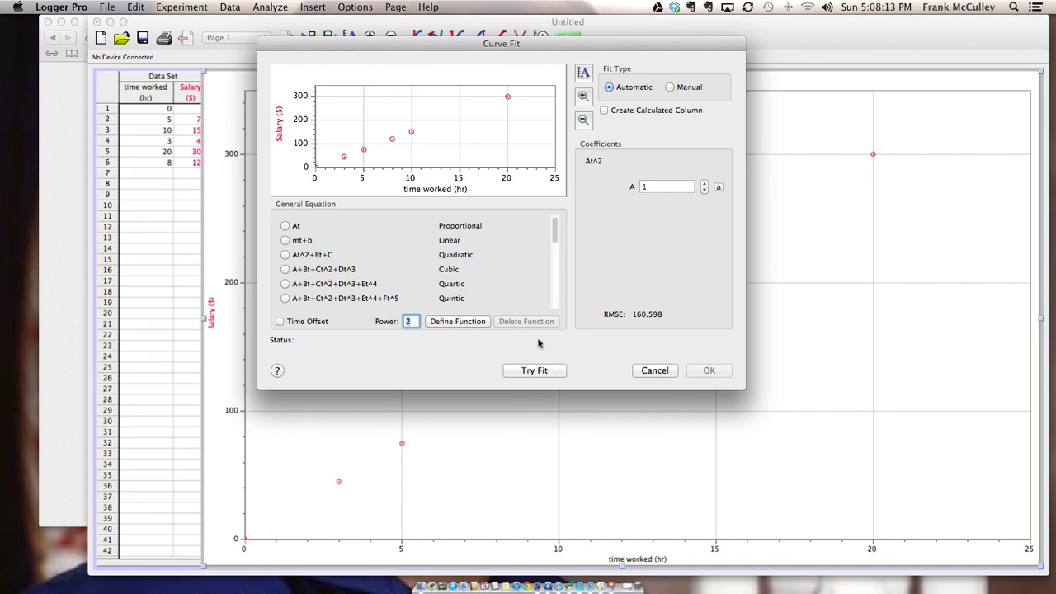
click(672, 375)
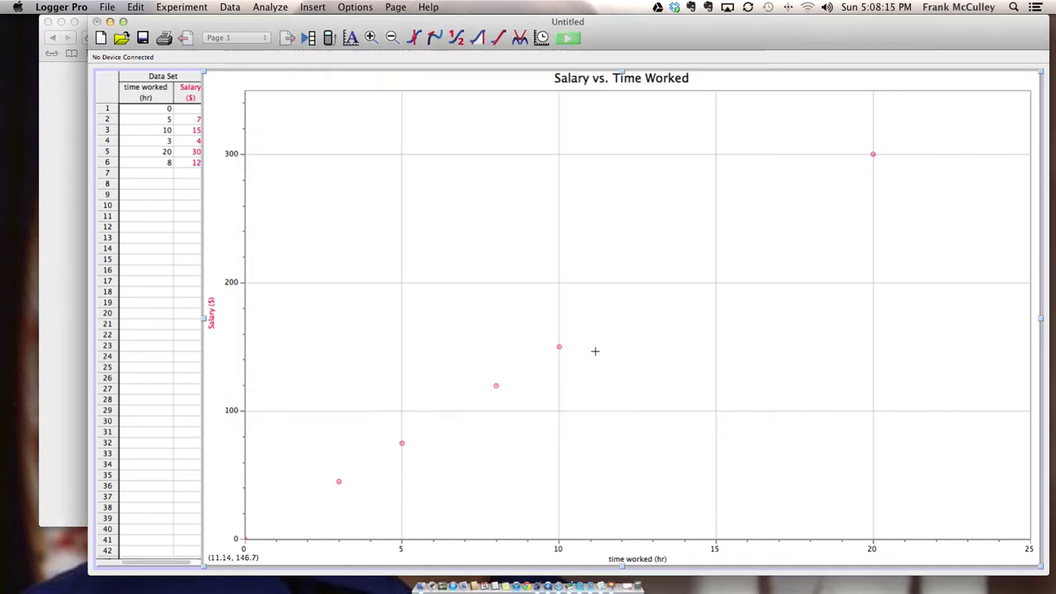
click(448, 217)
mouse_move(275, 7)
mouse_down()
mouse_move(274, 128)
mouse_move(256, 8)
mouse_up()
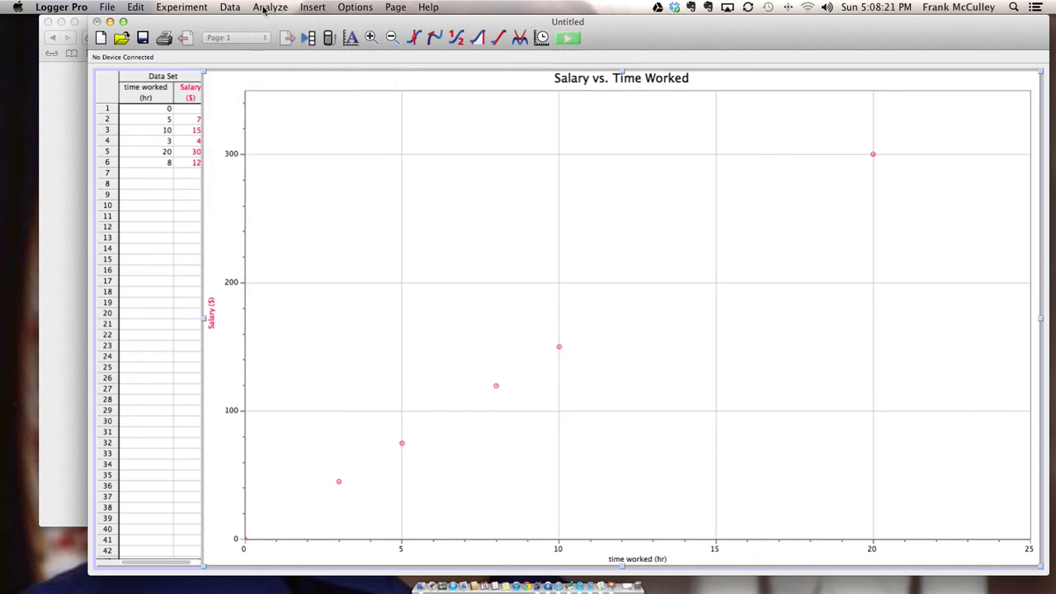